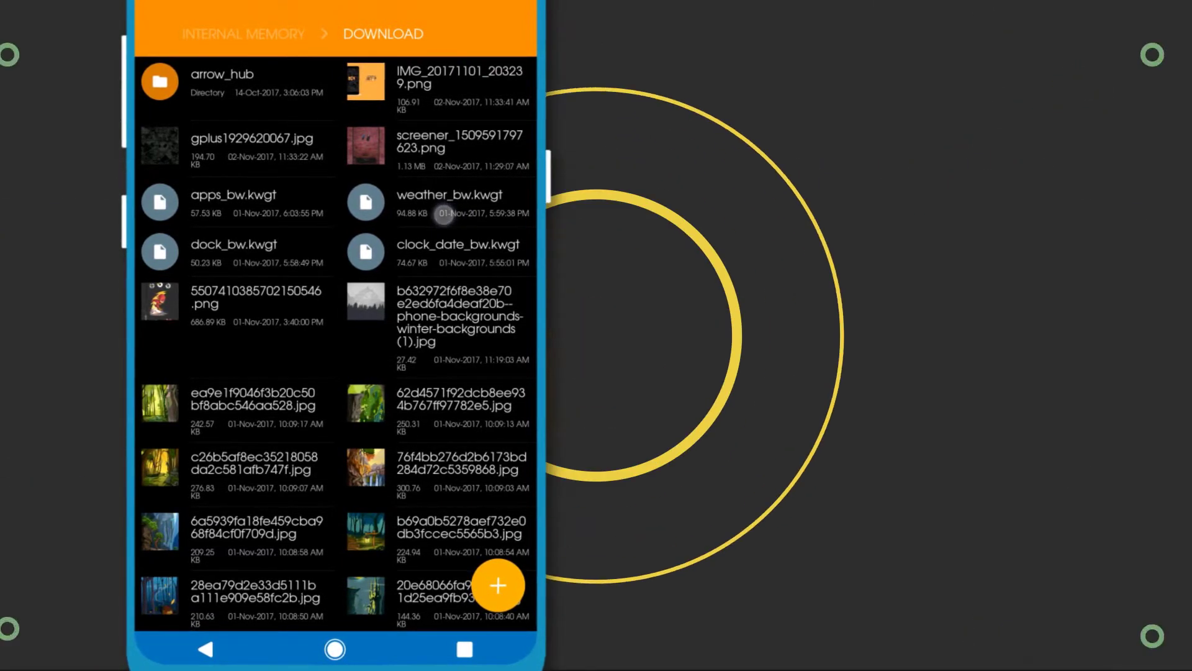
Copy weather_bw, clock_date_bw and dock_bw .kwgt from Download into Kustom > widgets
left_click(468, 215)
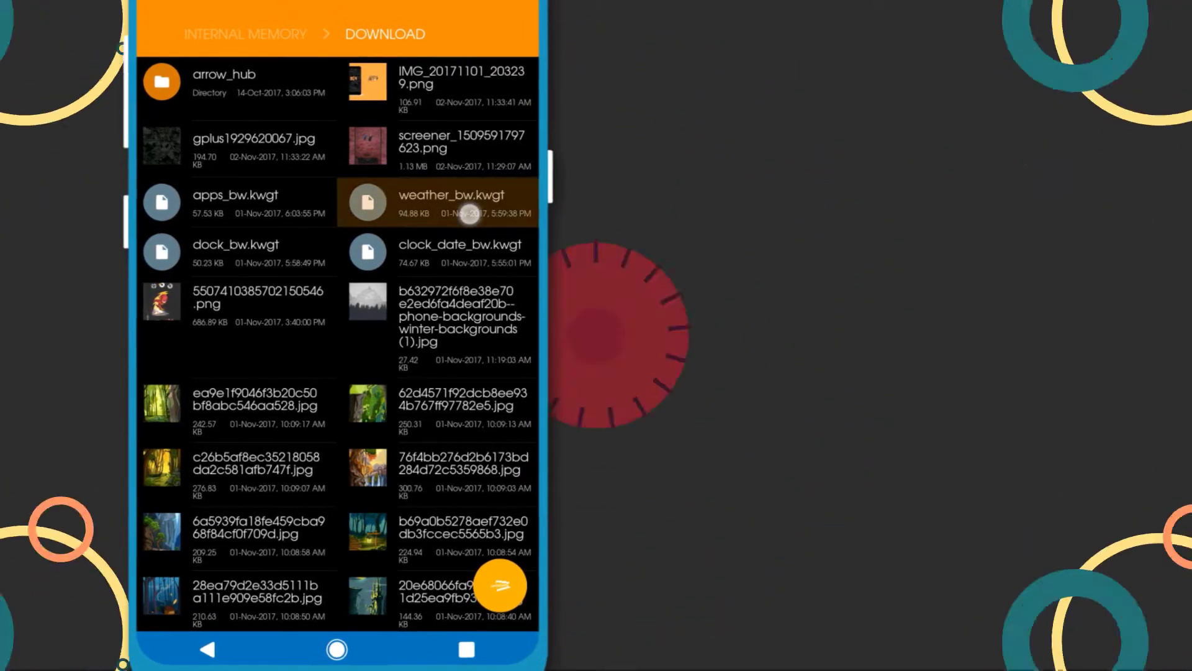
left_click(450, 250)
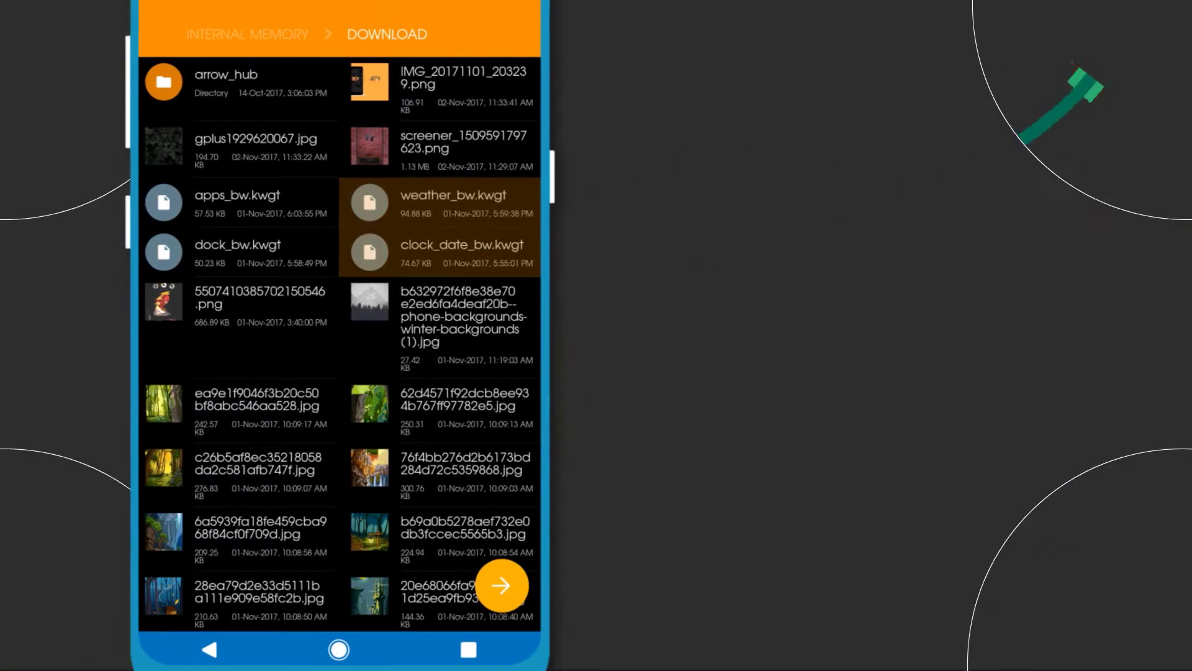
left_click(277, 254)
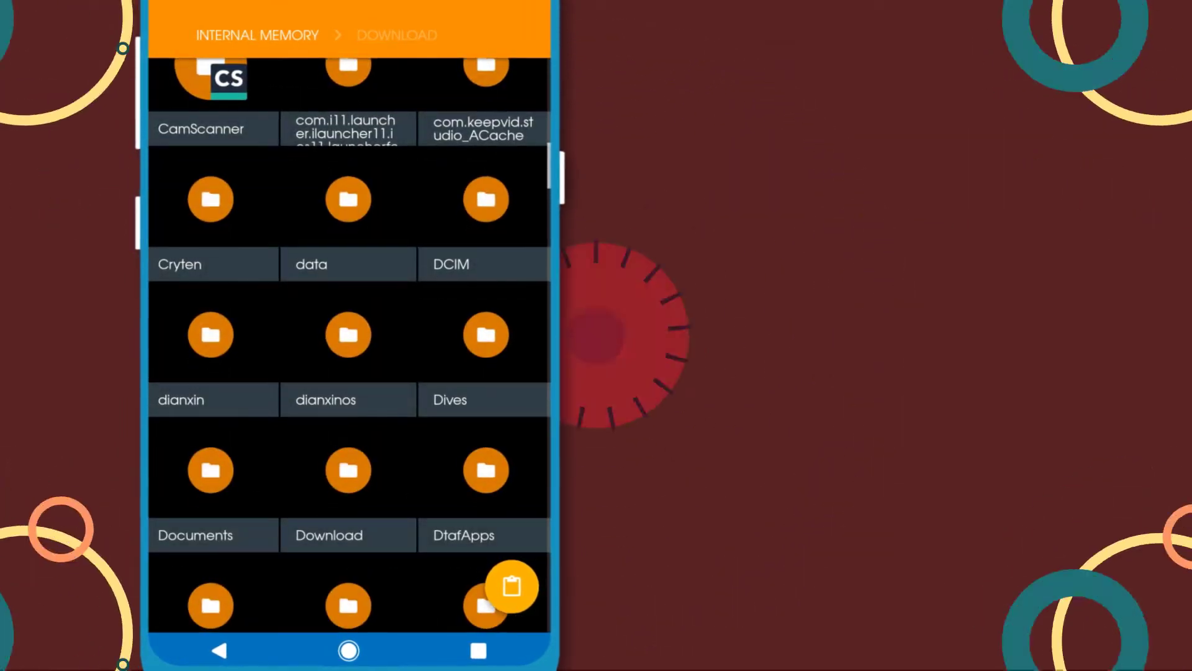
left_click_drag(439, 552, 479, 225)
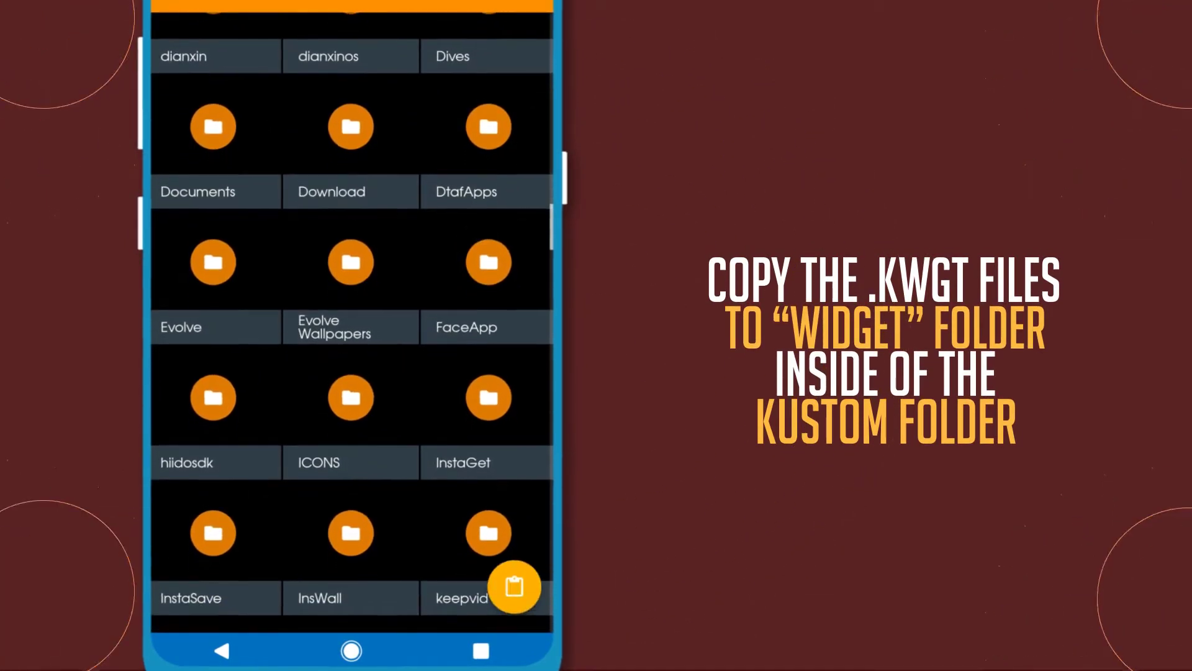
mouse_move(406, 521)
left_mouse_down()
mouse_move(420, 381)
mouse_move(450, 308)
left_mouse_up()
left_click(365, 439)
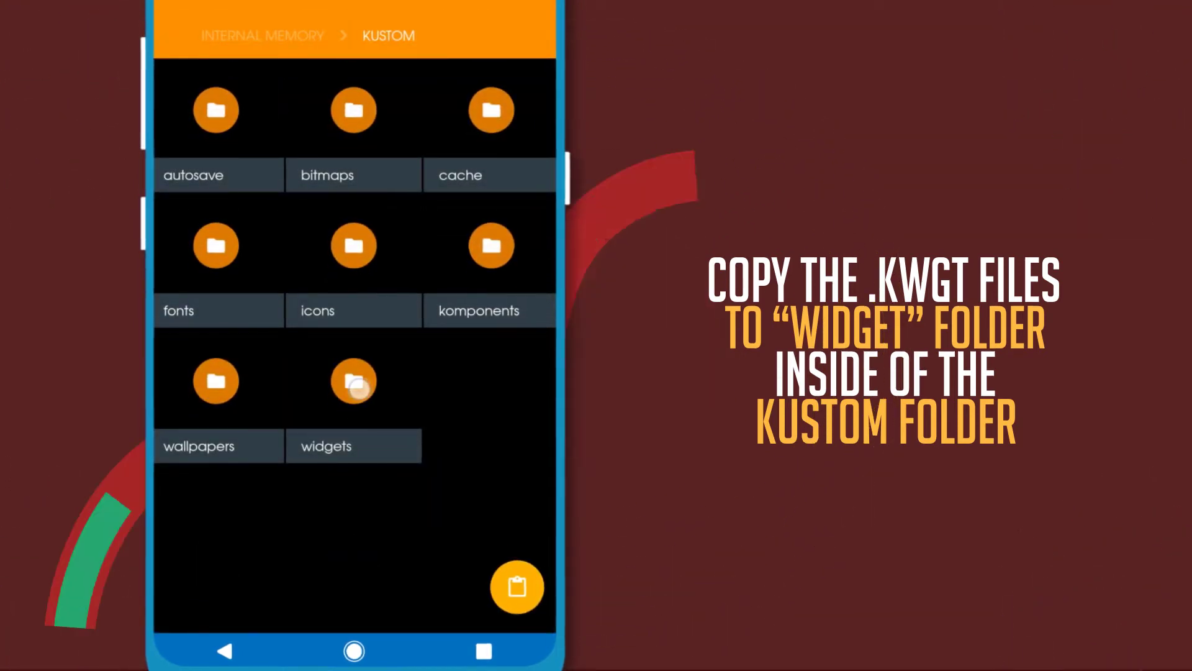
left_click(358, 389)
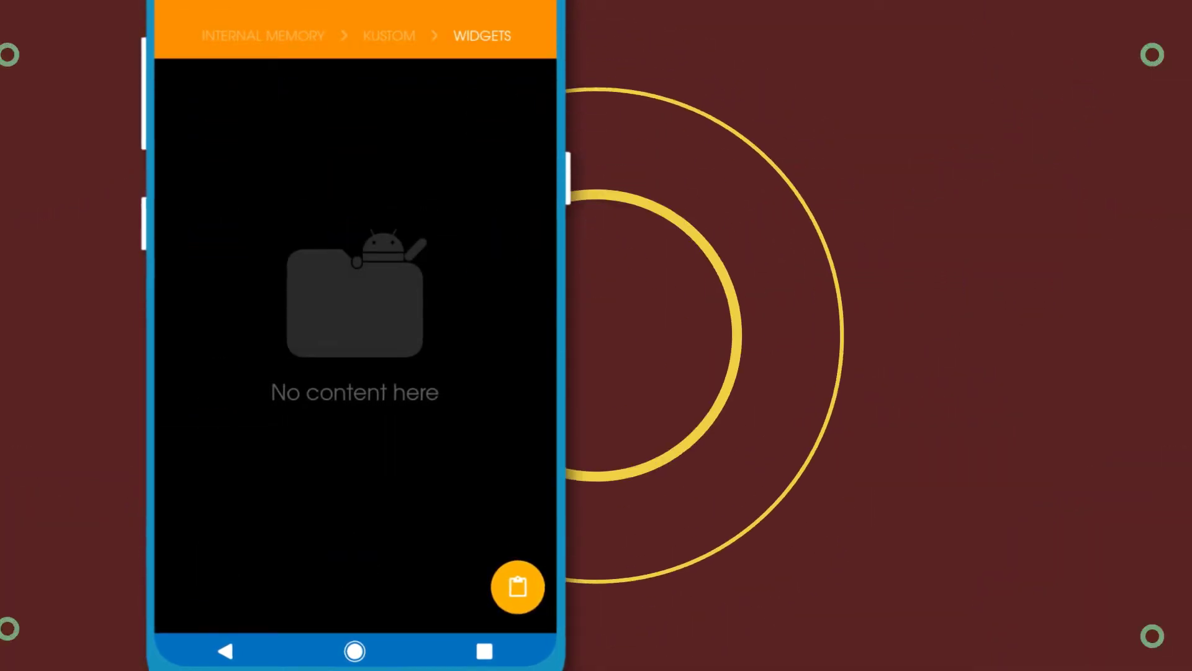
left_click(519, 590)
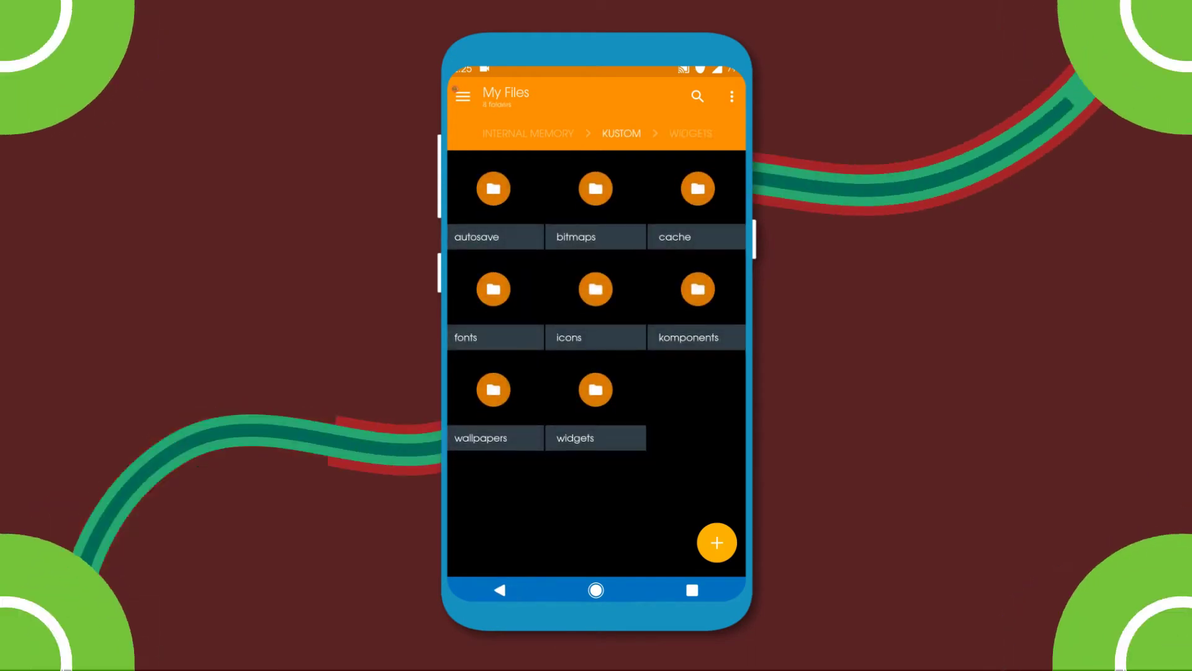
left_click(517, 593)
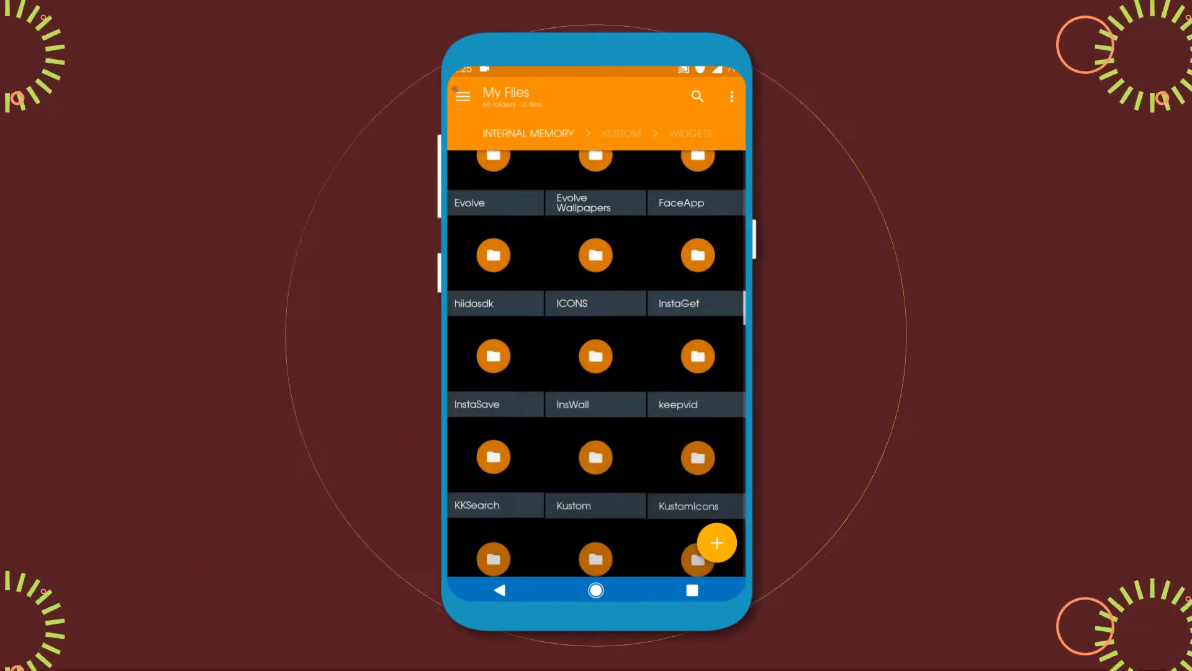
Restore the 'Black And White' backup from Nova Settings' Backup & import and confirm replacing the layout
left_click(606, 598)
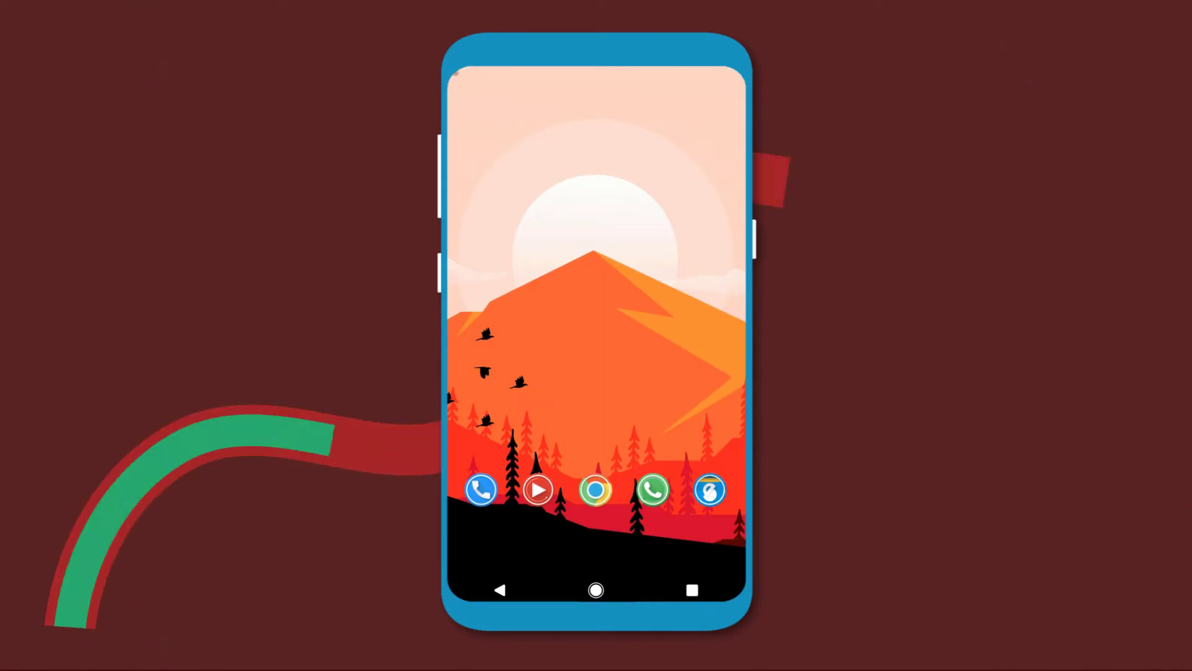
left_click(607, 338)
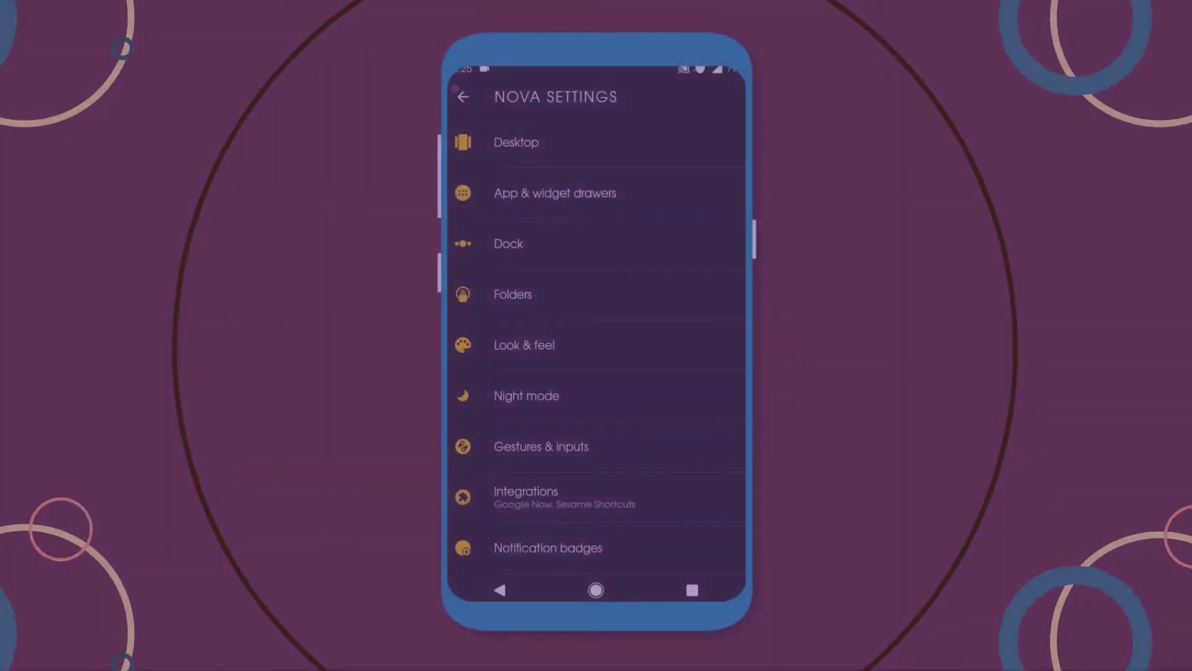
left_click_drag(665, 510, 681, 351)
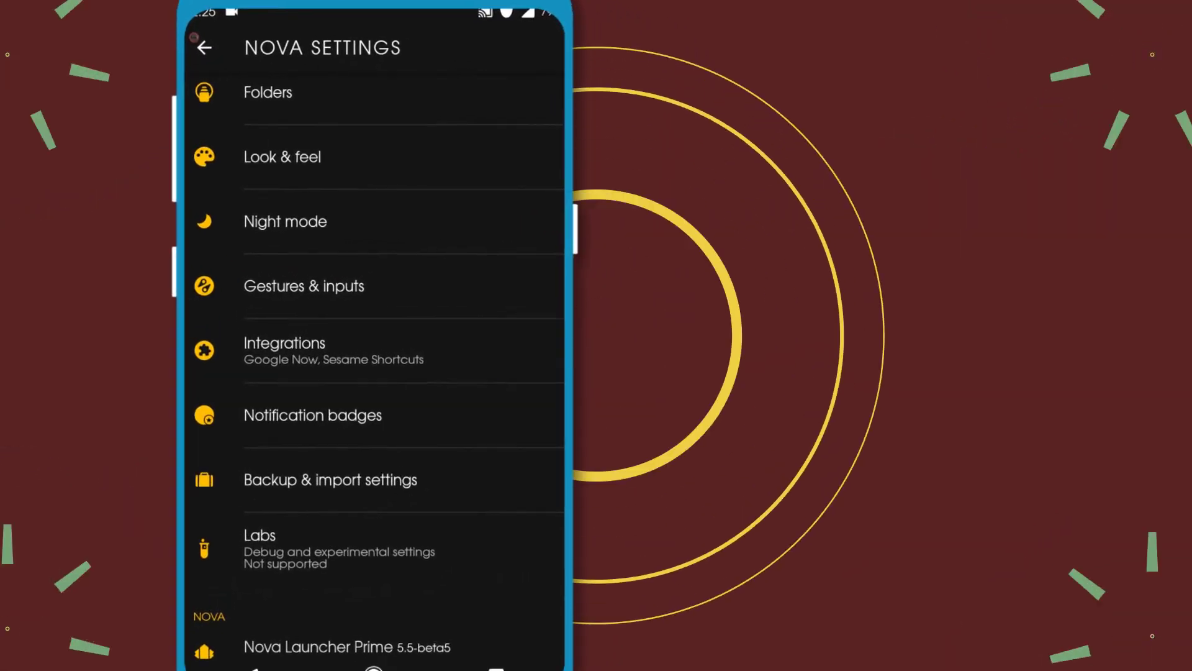
left_click(431, 479)
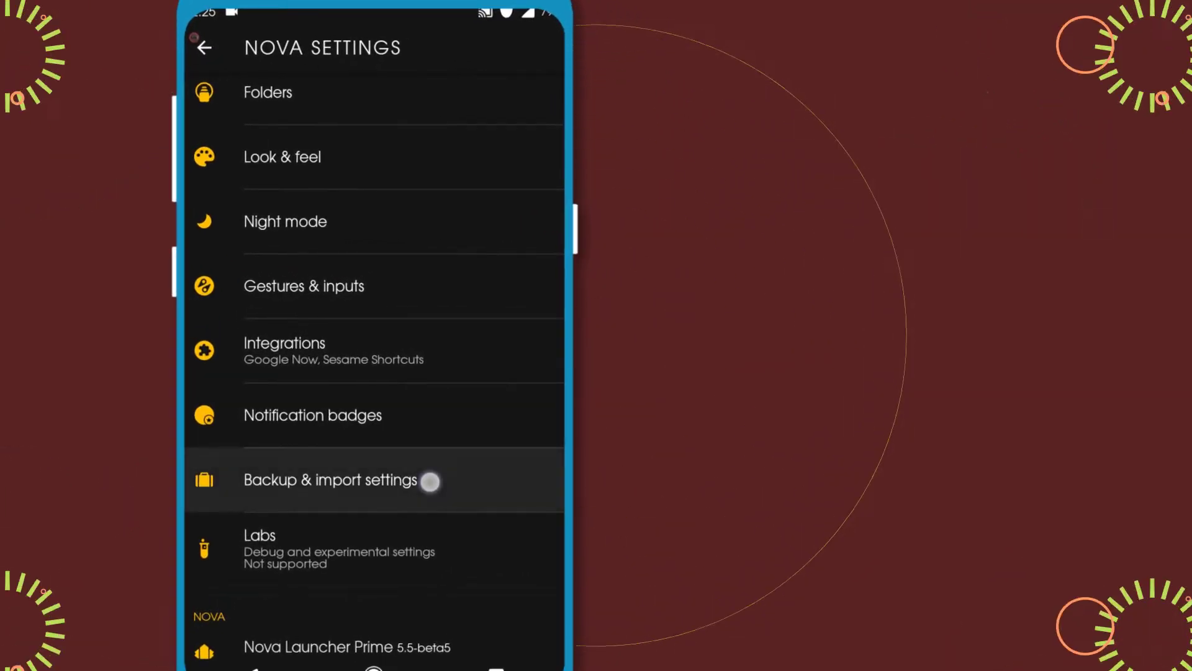
left_click(442, 248)
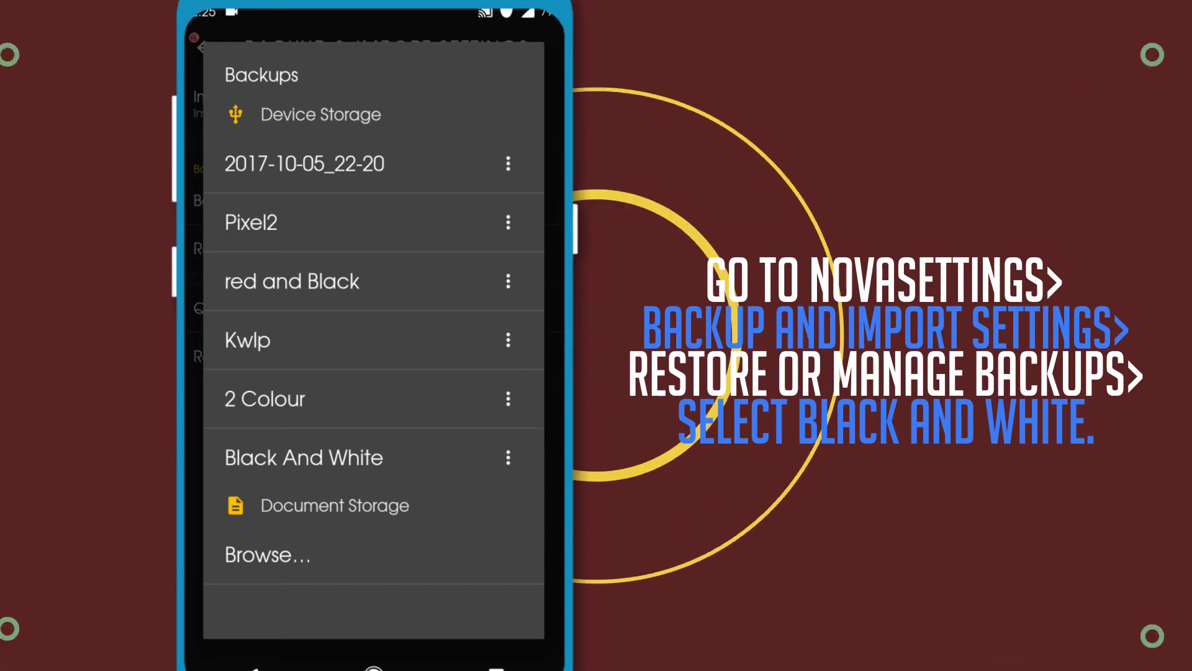
left_click(379, 455)
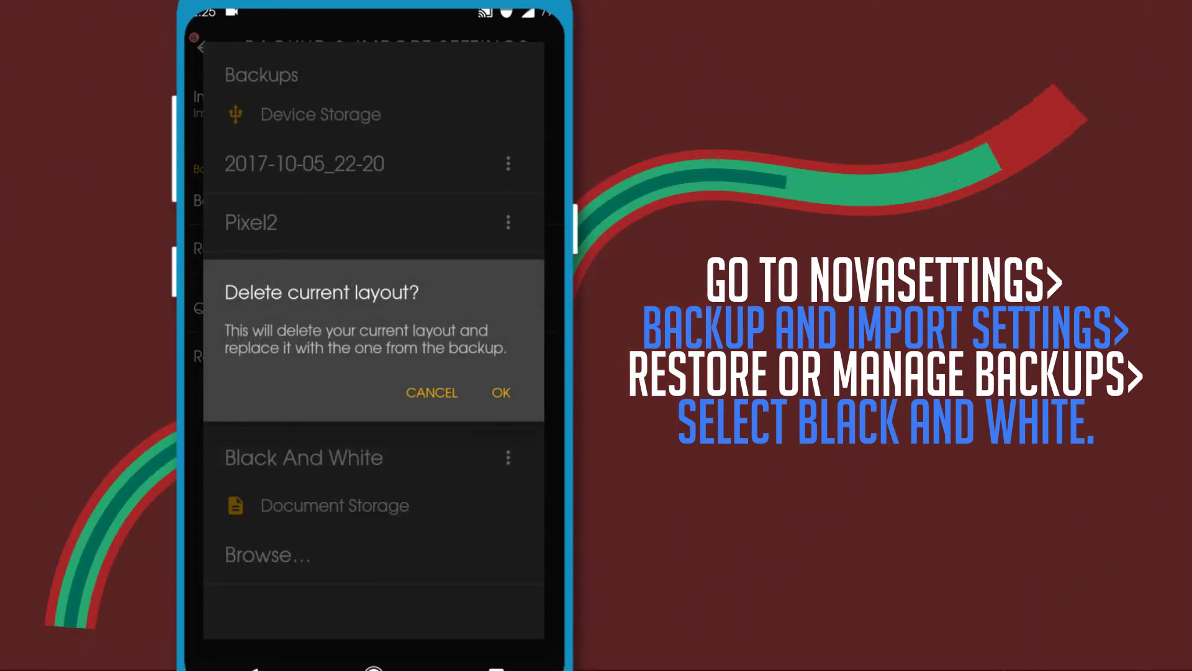
left_click(503, 390)
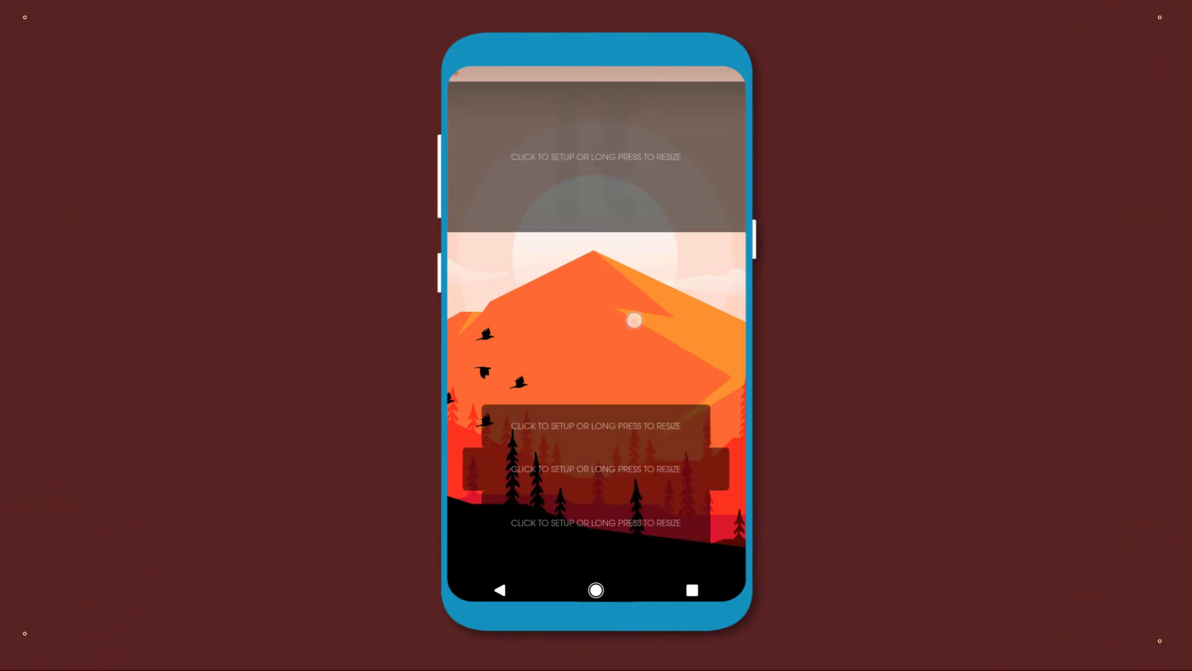
Tap an empty 'Click to setup' placeholder on the home screen to bring up the KWGT presets
left_click(634, 319)
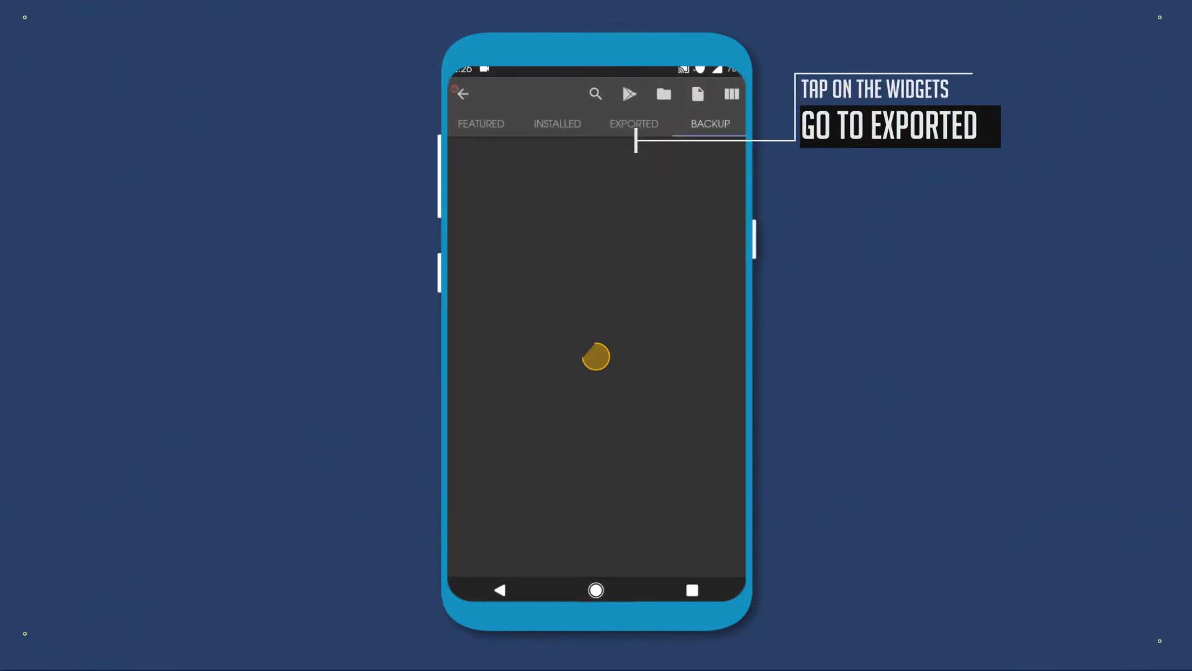
Apply the exported clock-and-date preset (THURSDAY 2 NOVEMBER) to the top widget
left_click_drag(614, 385, 687, 381)
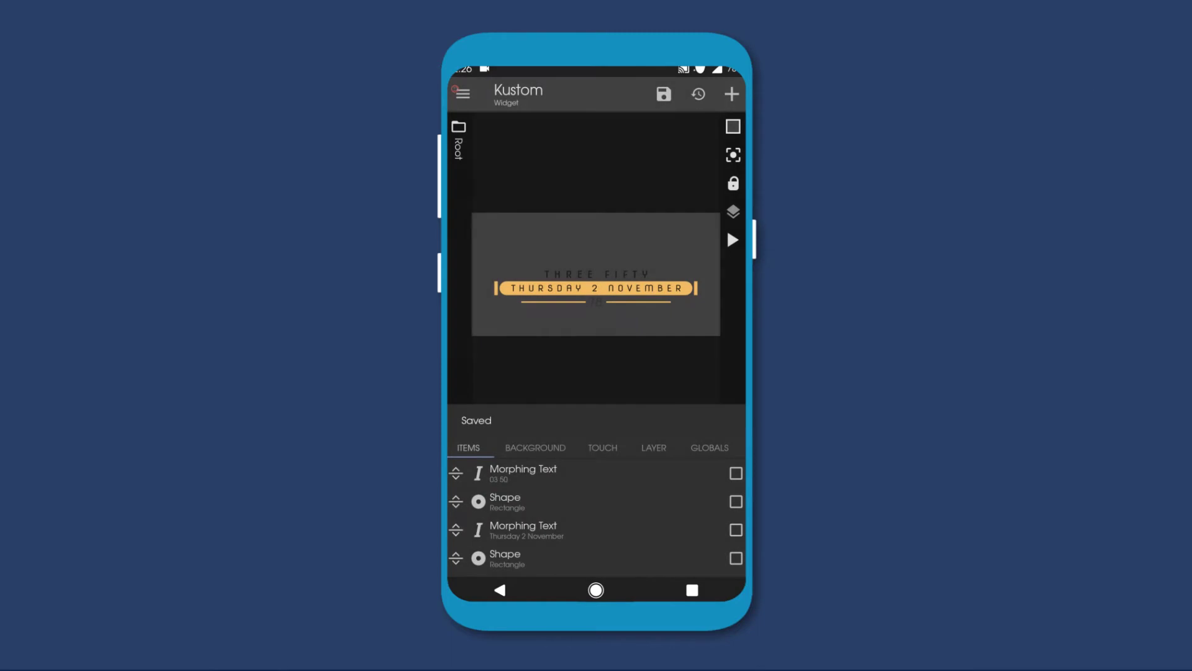
left_click(600, 593)
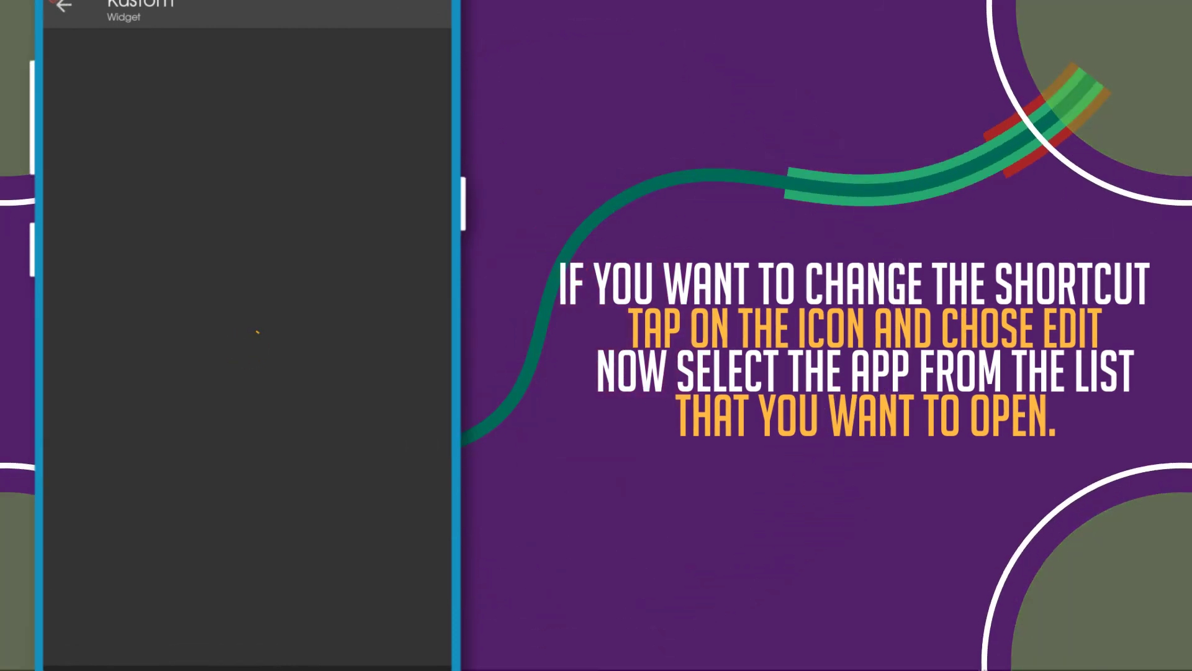
Scroll through the KWGT app list for a dock shortcut, then back out without choosing an app
scroll(339, 537, "down", 1)
scroll(339, 537, "down", 3)
scroll(354, 418, "down", 2)
scroll(329, 570, "down", 3)
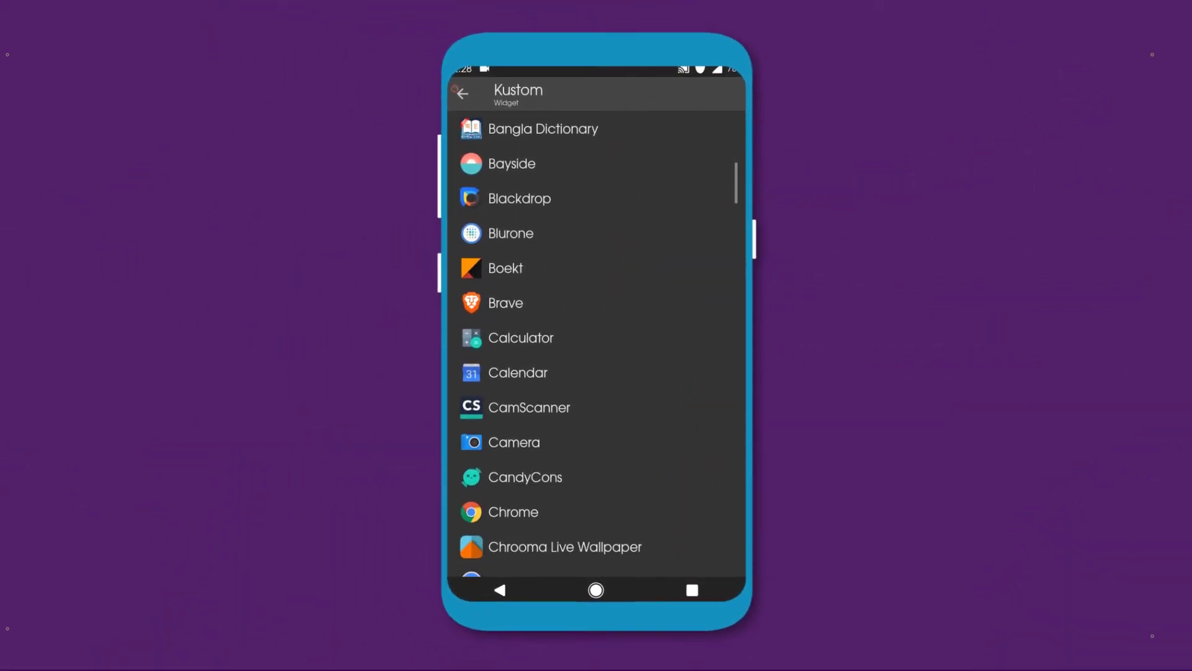
scroll(652, 460, "down", 5)
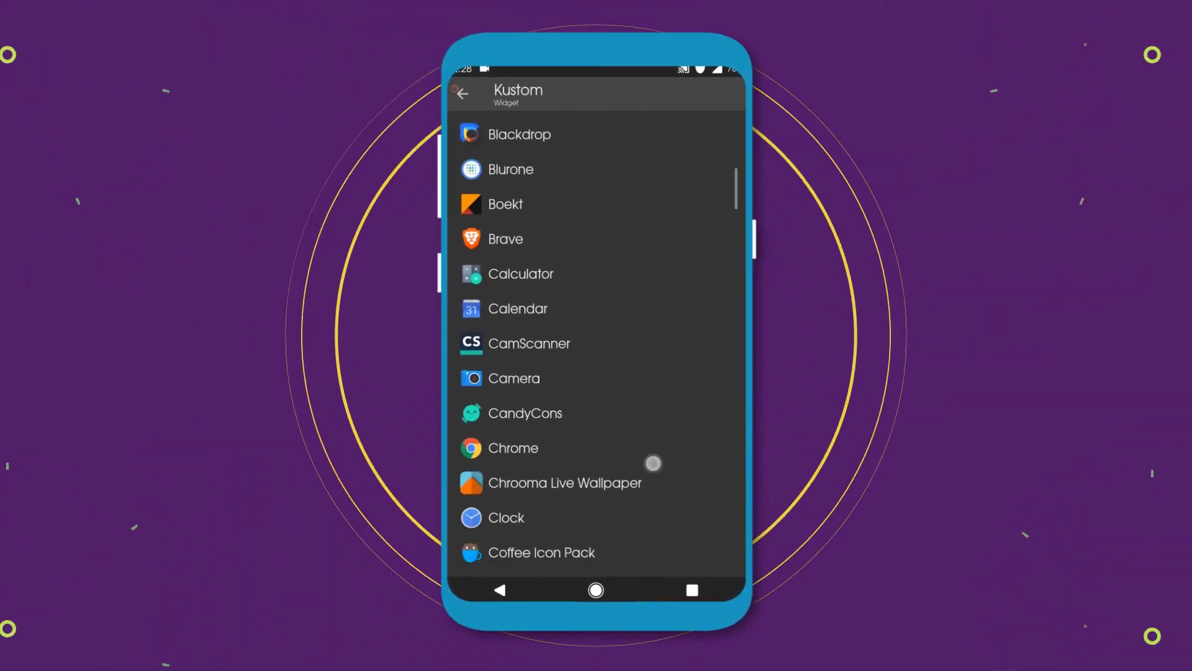
scroll(661, 498, "down", 8)
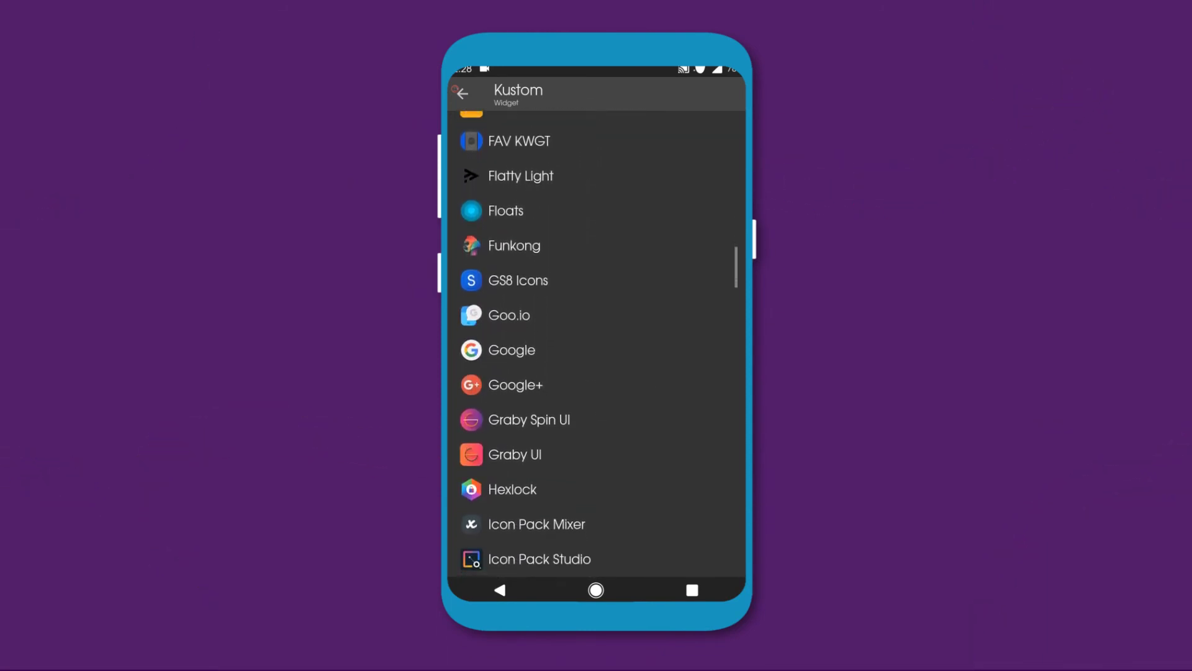
scroll(644, 487, "up", 6)
scroll(638, 497, "up", 10)
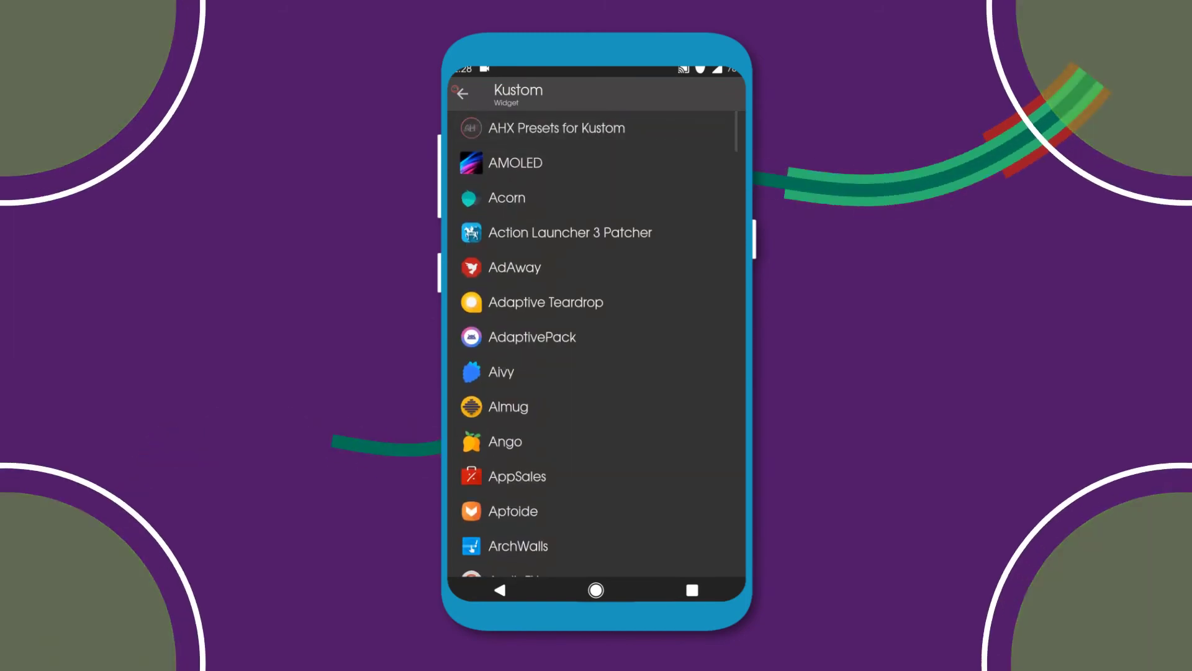
left_click(509, 590)
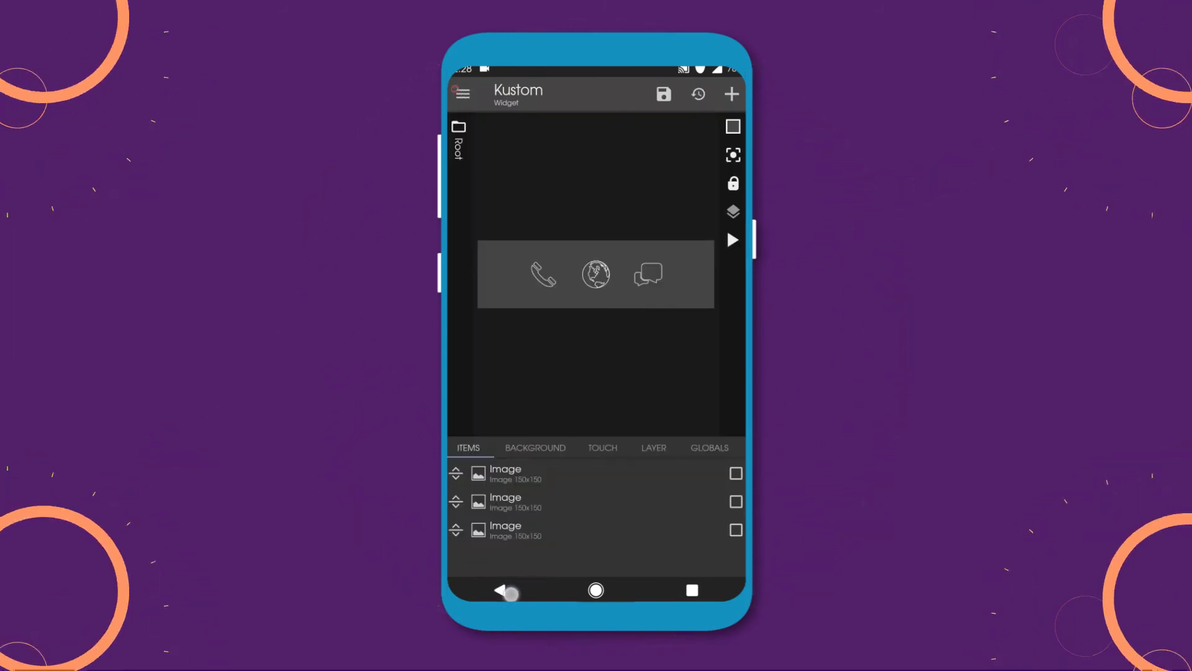